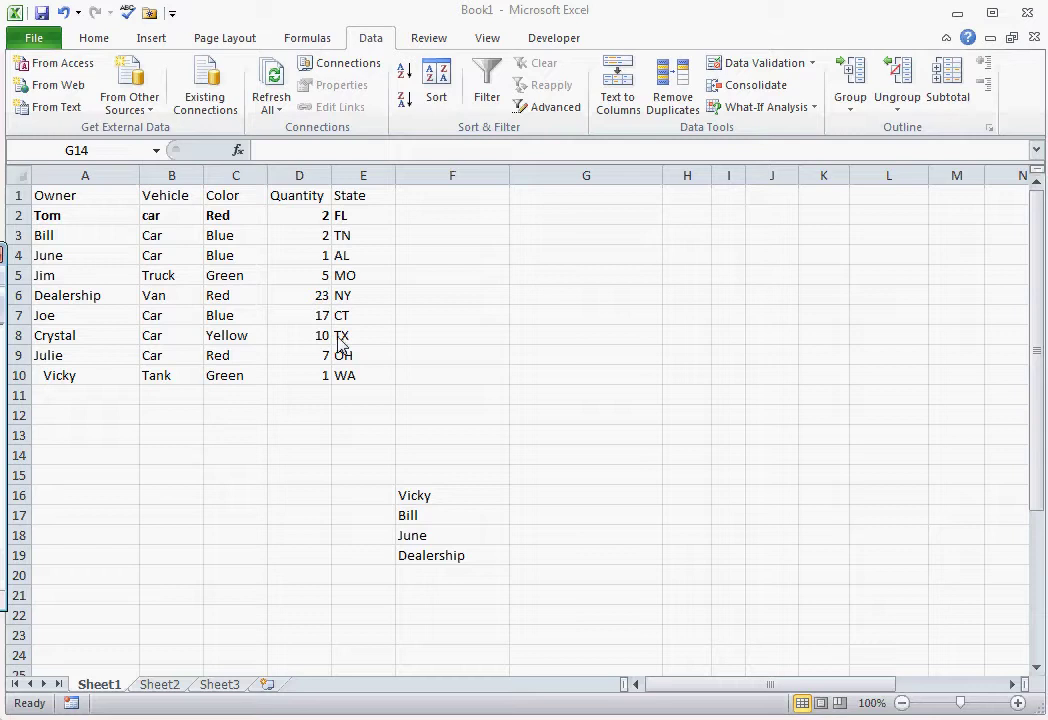
# Step: Enter the formula =VLOOKUP(F16,A:E,2,FALSE) in cell G16 to find the first listed owner's vehicle
pyautogui.click(475, 492)
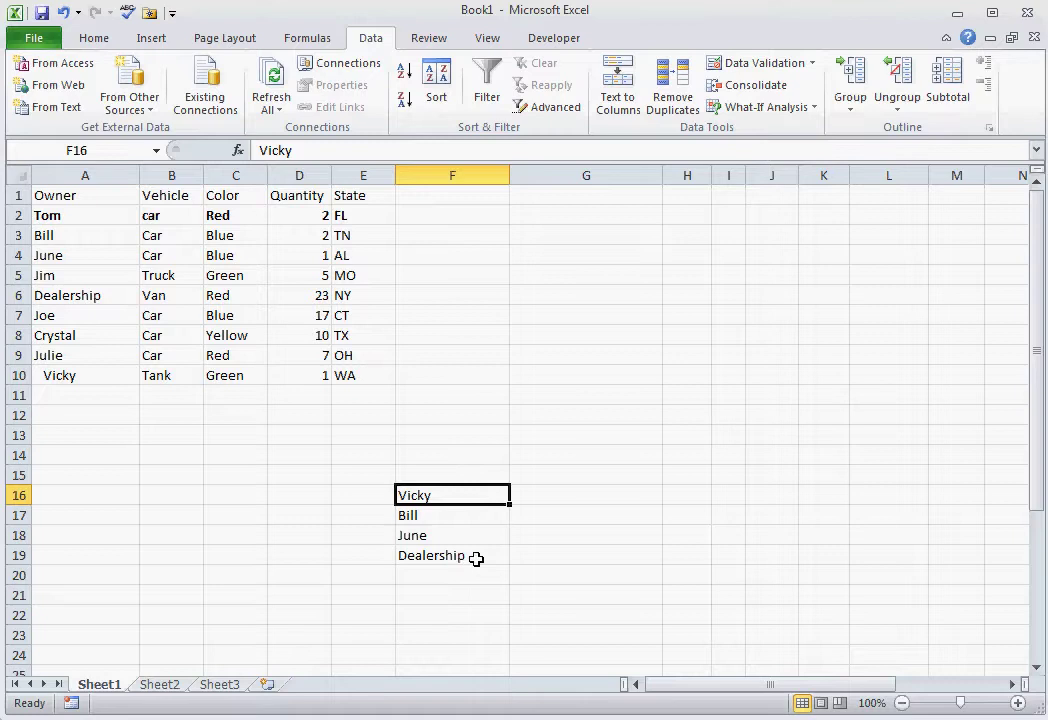
pyautogui.click(584, 493)
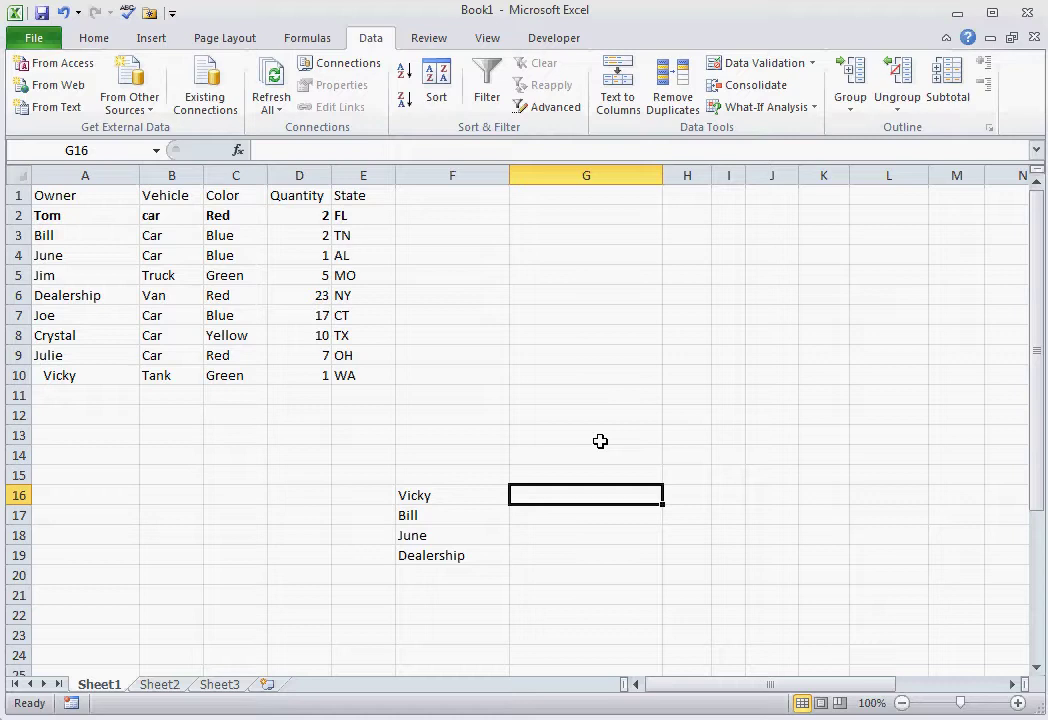
pyautogui.write('=')
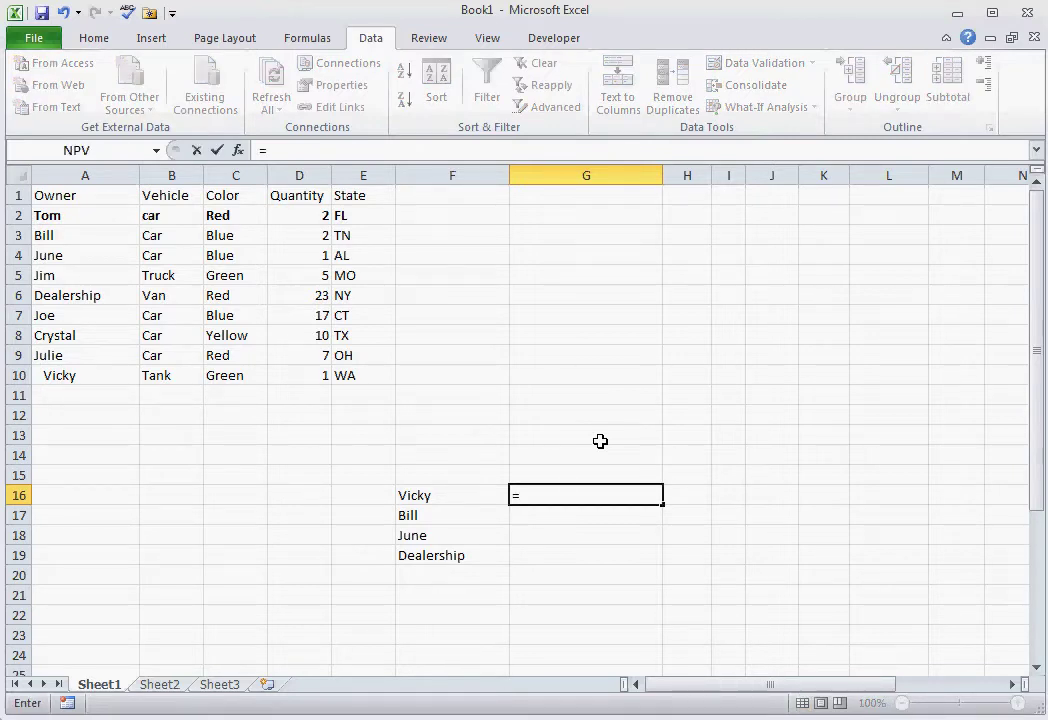
pyautogui.write('vl')
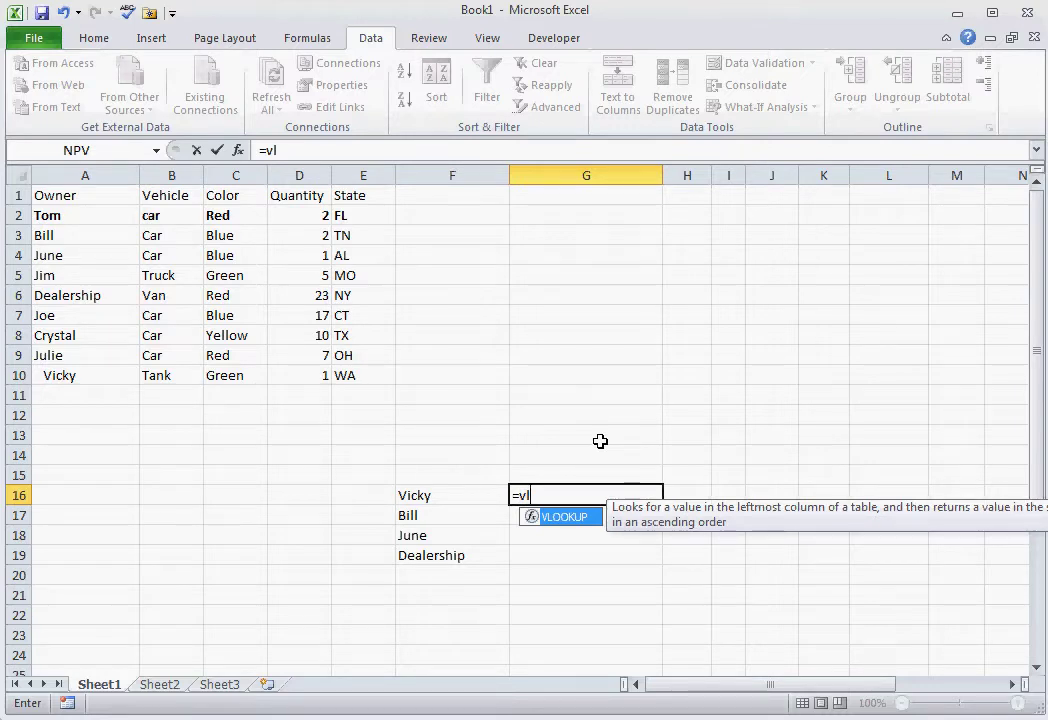
pyautogui.press('Tab')
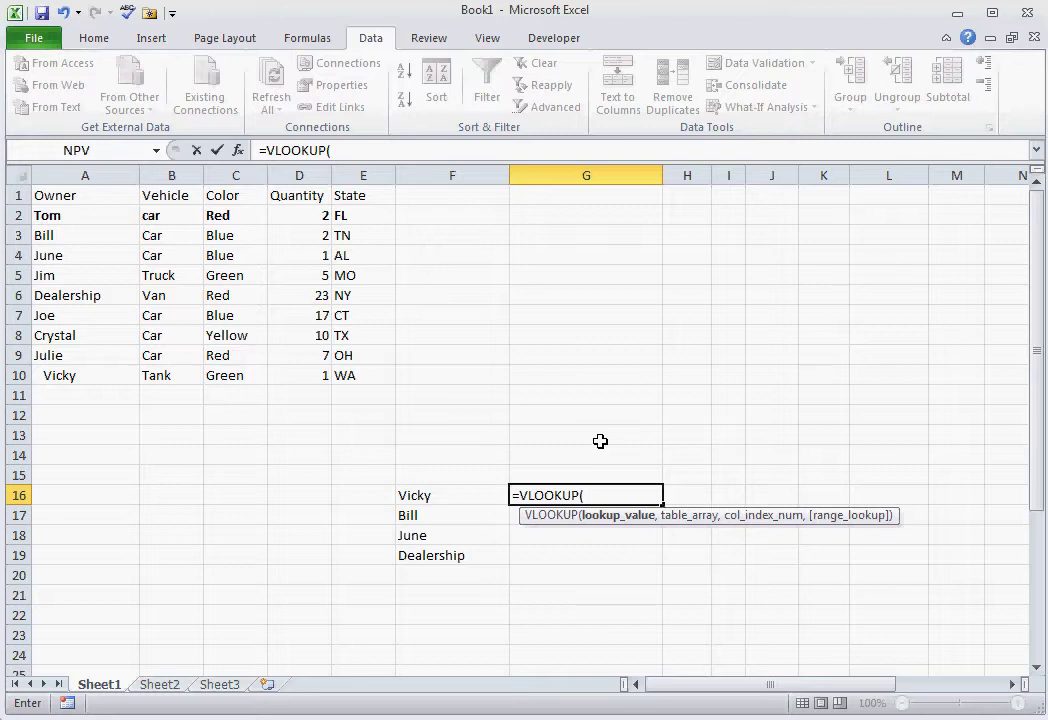
pyautogui.press('Left')
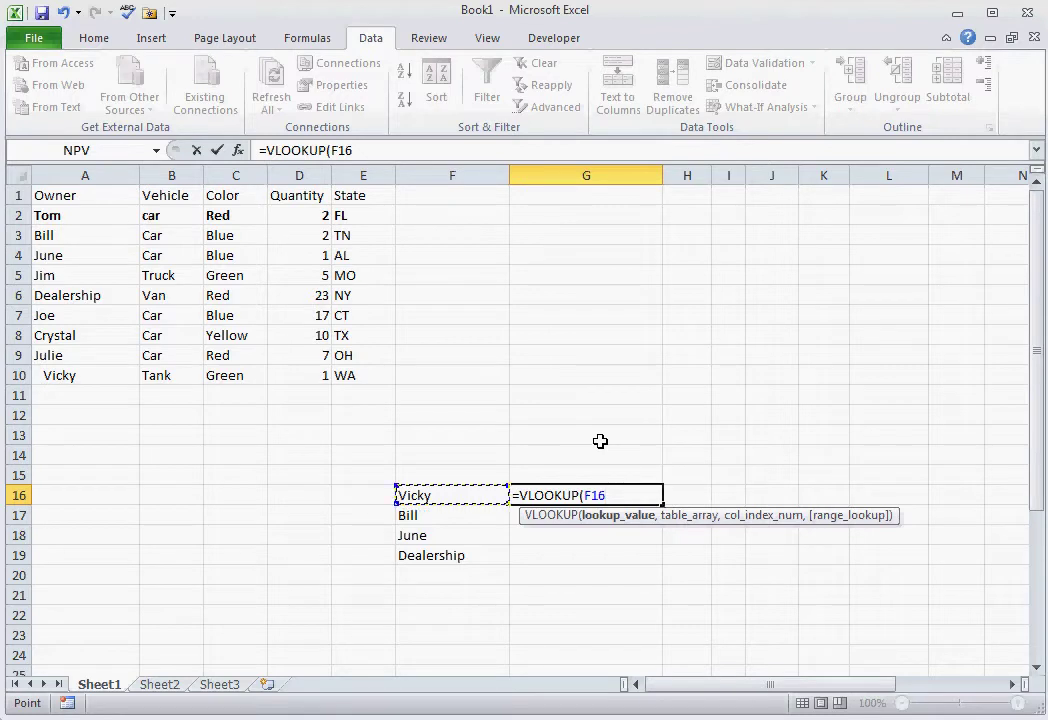
pyautogui.write(',')
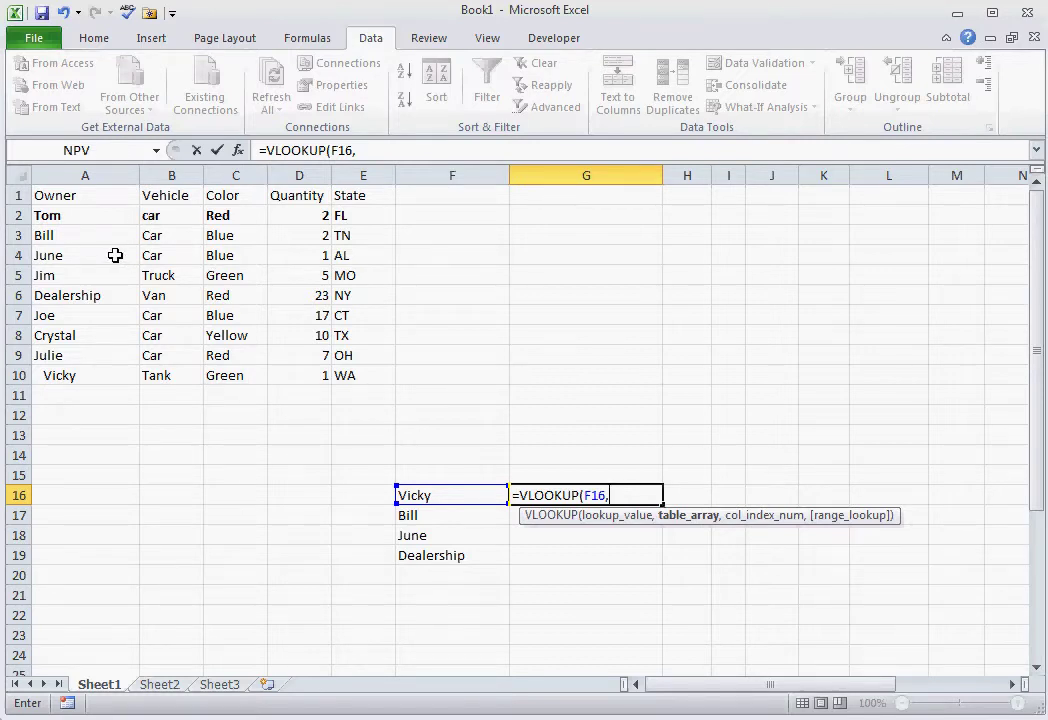
pyautogui.click(84, 173)
pyautogui.moveTo(84, 173); pyautogui.dragTo(358, 168)
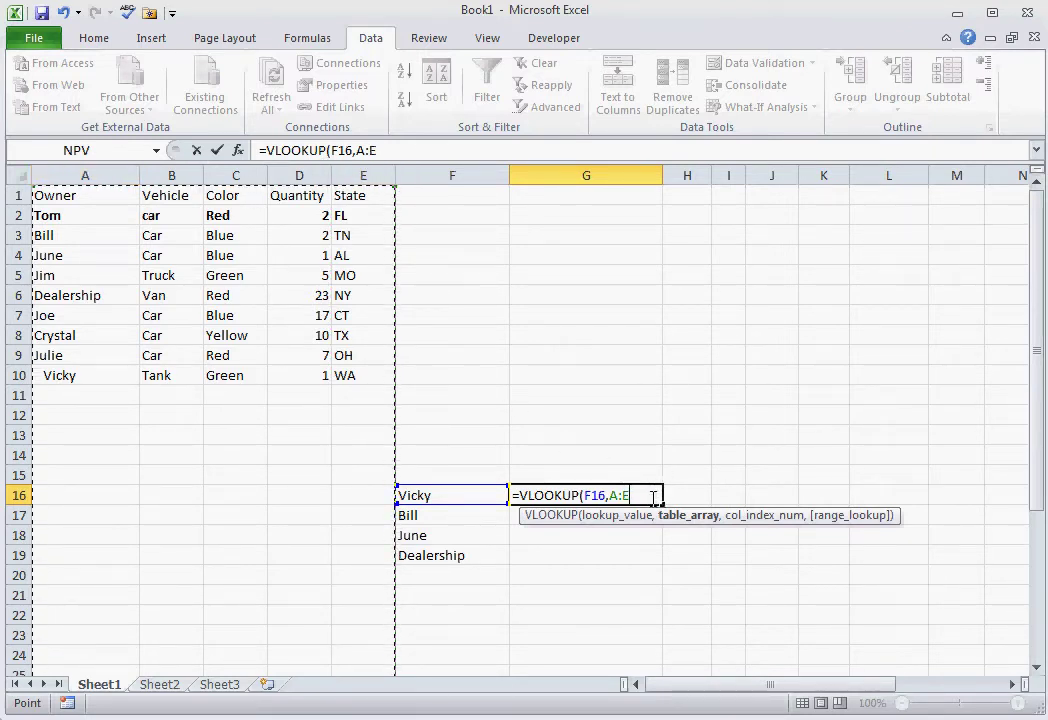
pyautogui.write(',')
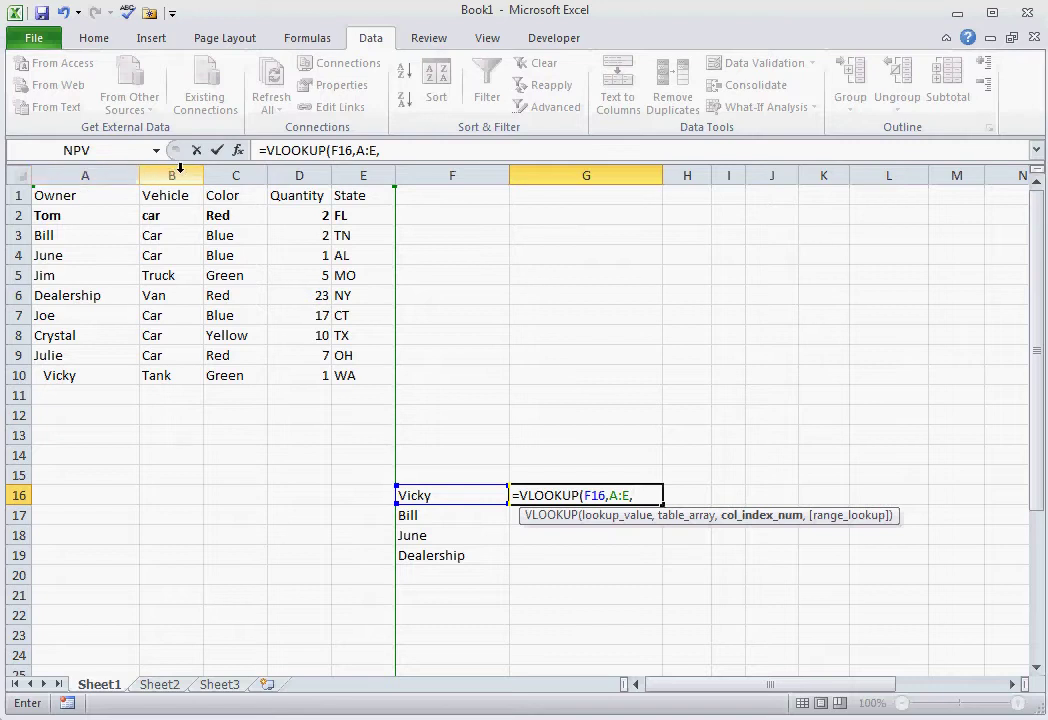
pyautogui.write('2,f')
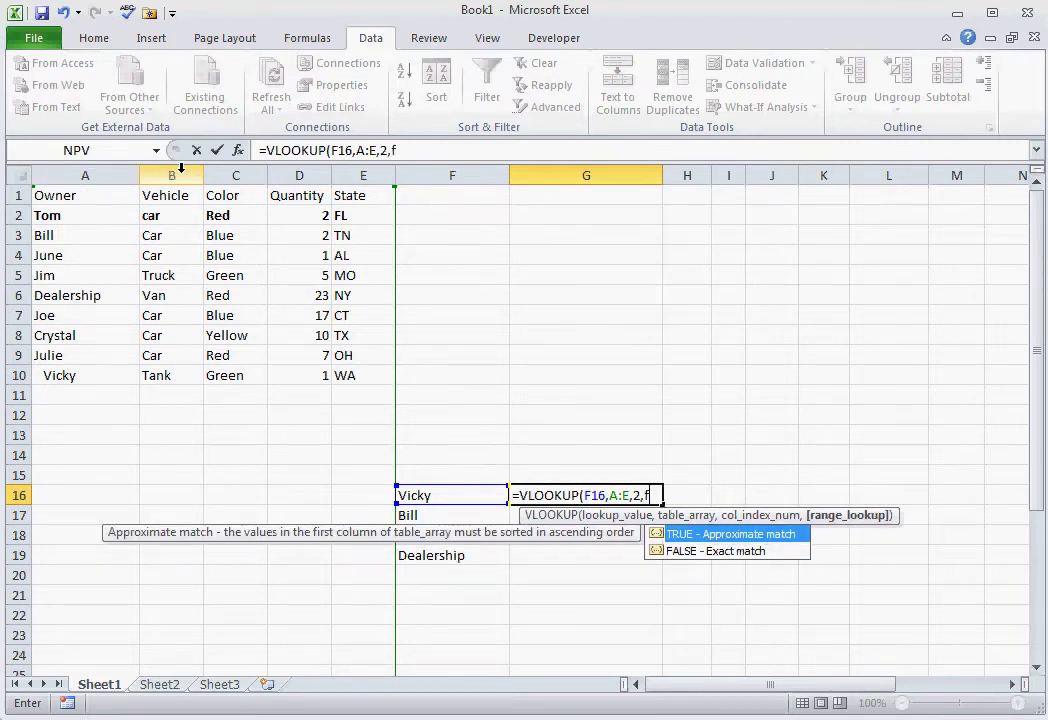
pyautogui.write('alse)')
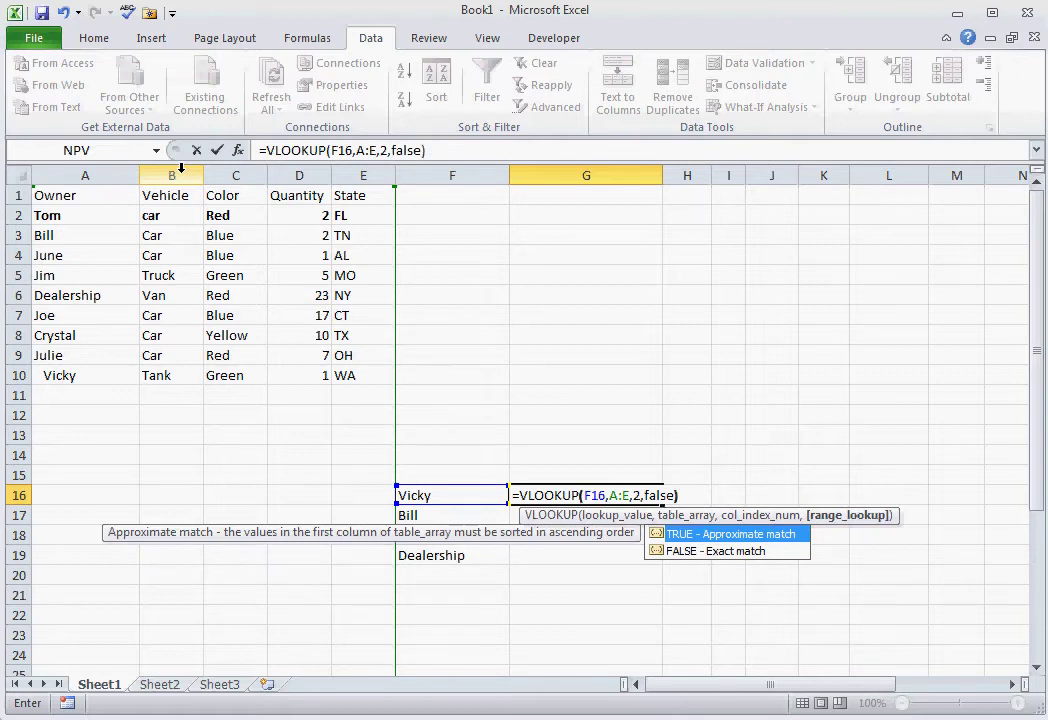
pyautogui.press('Return')
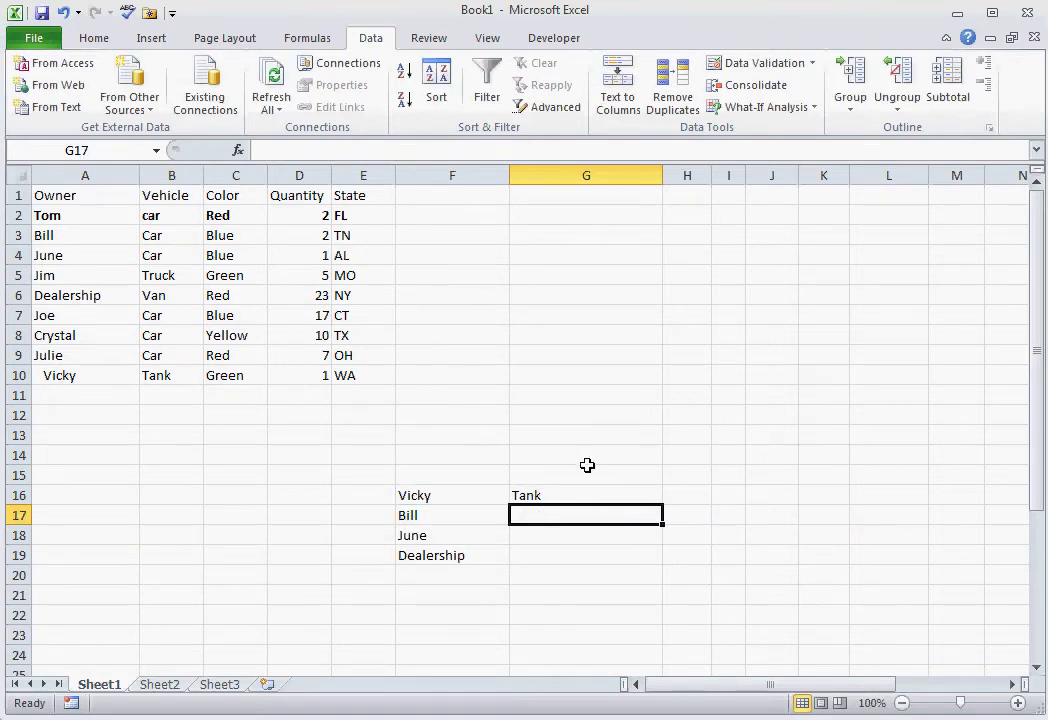
# Step: Copy the lookup formula from G16 down through G19 for the remaining owners
pyautogui.click(625, 494)
pyautogui.moveTo(665, 508); pyautogui.dragTo(662, 562)
pyautogui.click(647, 598)
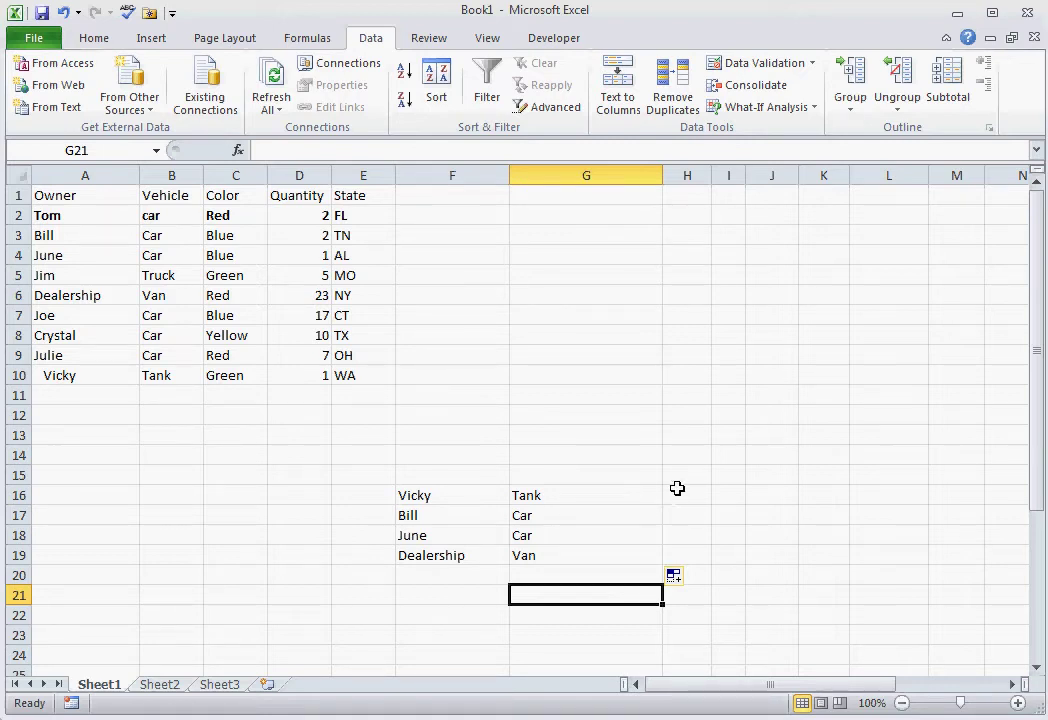
# Step: Extend the G16 lookup formula across to J16, and fill G16:J16 down through row 19
pyautogui.click(641, 493)
pyautogui.moveTo(657, 505); pyautogui.dragTo(751, 506)
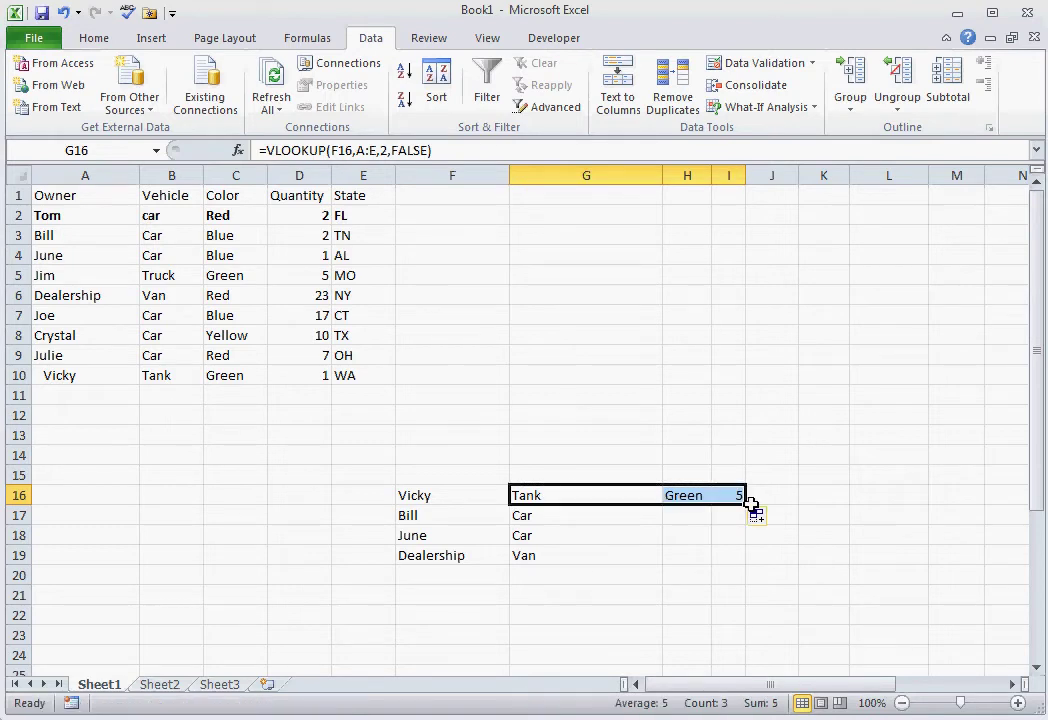
pyautogui.moveTo(751, 506); pyautogui.dragTo(795, 531)
pyautogui.click(408, 418)
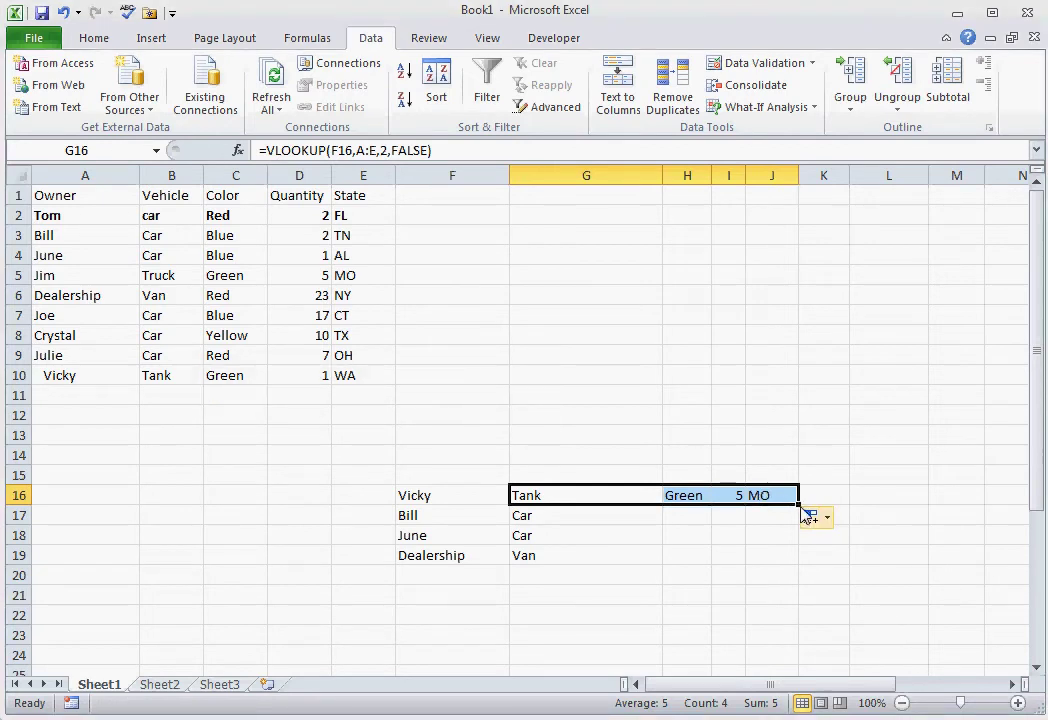
pyautogui.moveTo(799, 503); pyautogui.dragTo(800, 562)
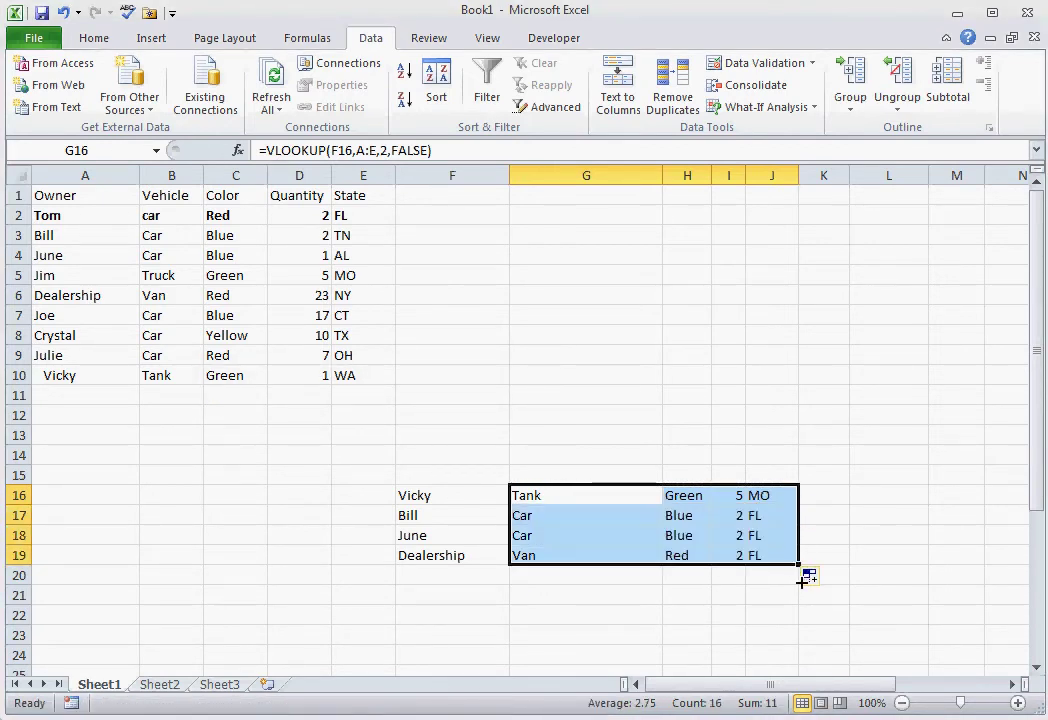
pyautogui.click(800, 640)
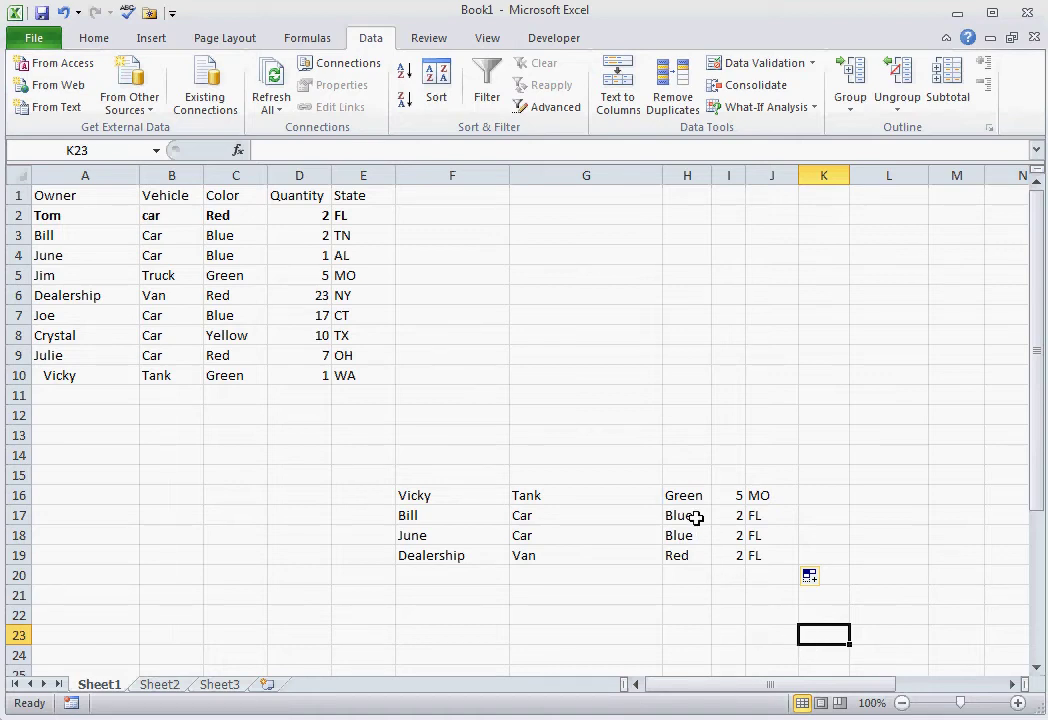
# Step: Compare the copied formulas in J16 and J17, and start re-entering J17 as a VLOOKUP of F17 in columns A:E
pyautogui.click(775, 515)
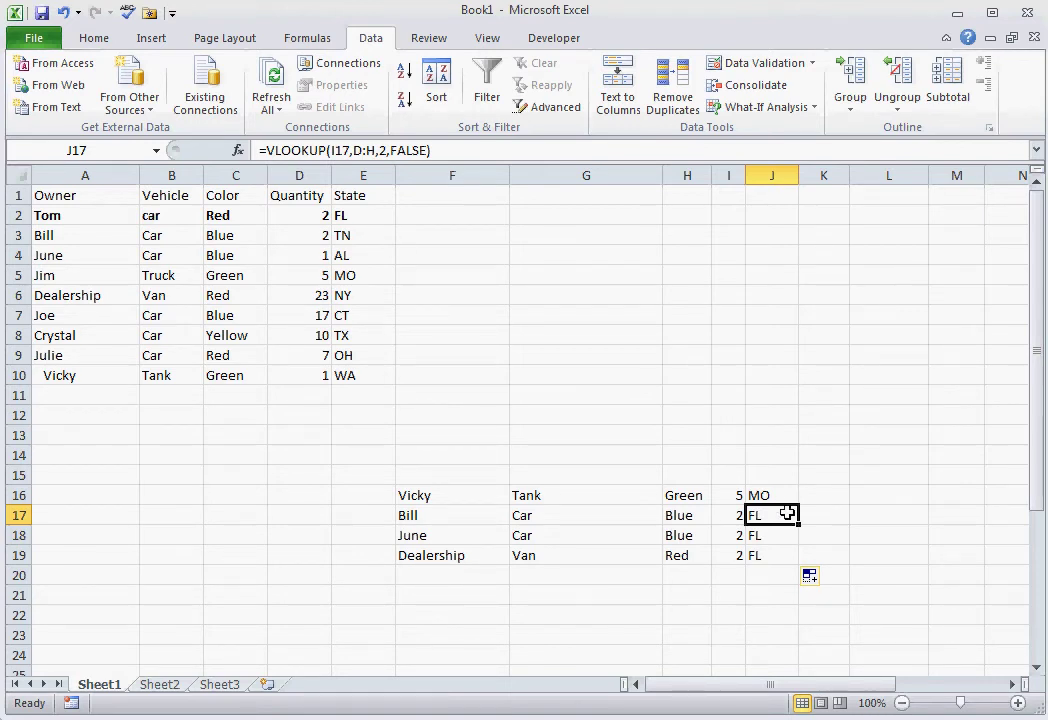
pyautogui.click(788, 494)
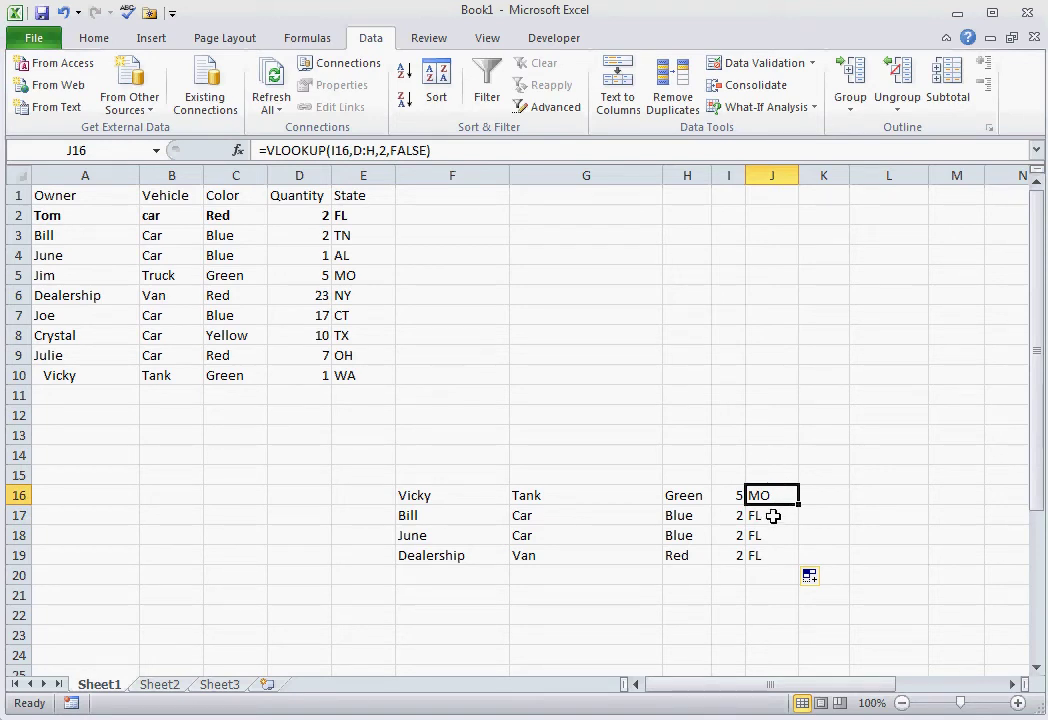
pyautogui.click(773, 516)
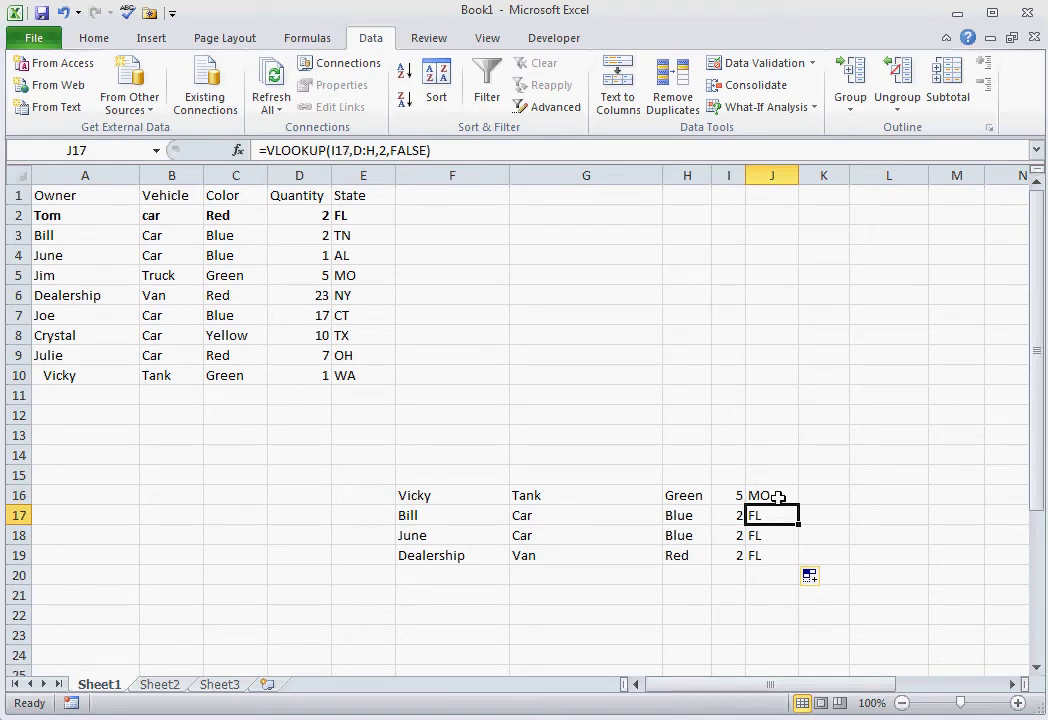
pyautogui.click(778, 497)
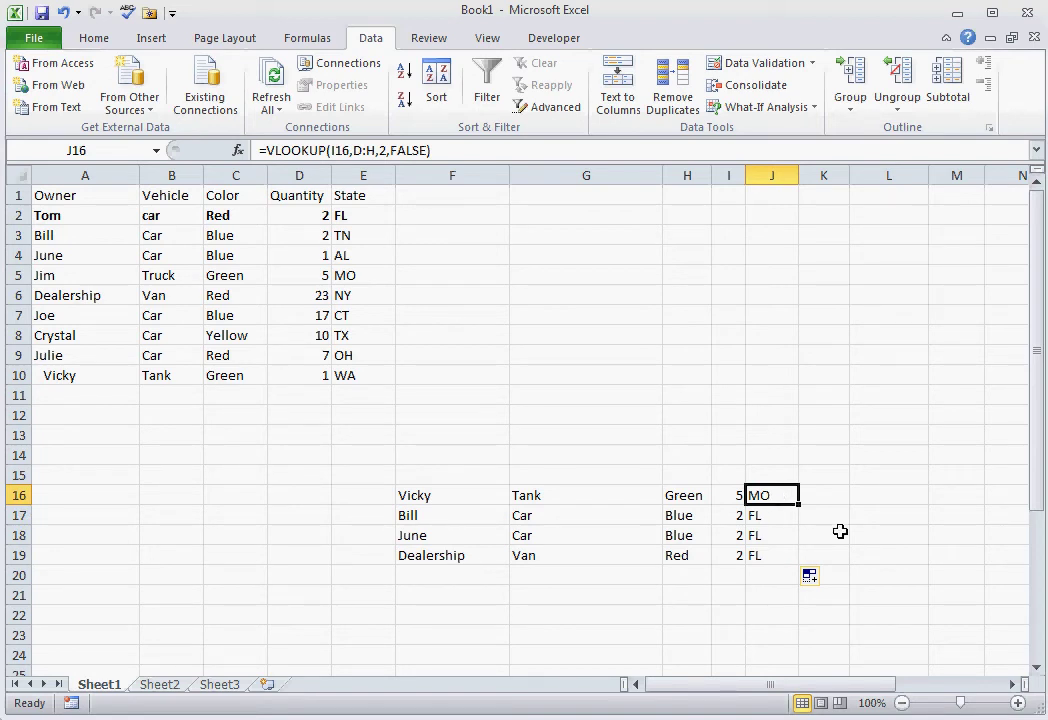
pyautogui.click(778, 513)
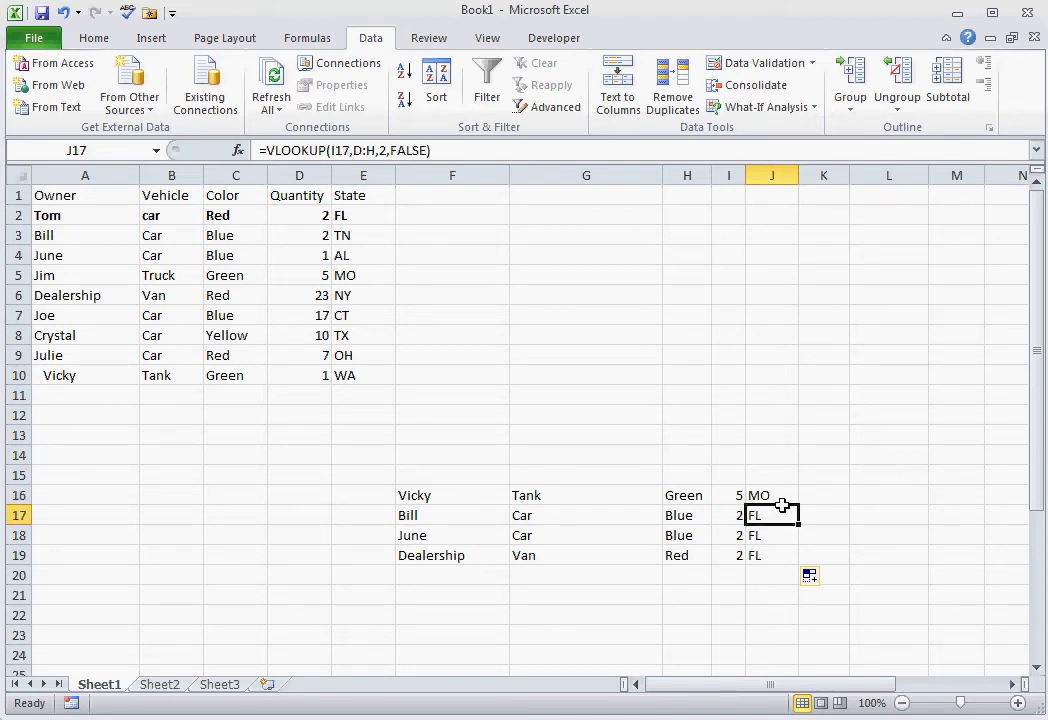
pyautogui.write('=v')
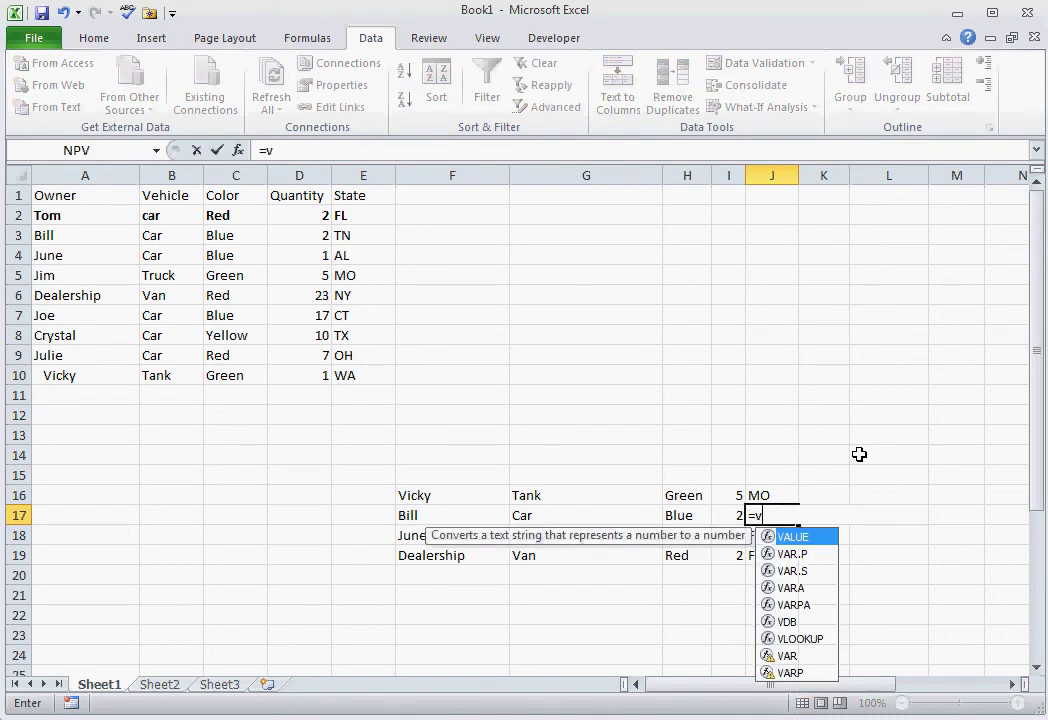
pyautogui.write('loo')
pyautogui.press('Tab')
pyautogui.press('Left')
pyautogui.press('Left')
pyautogui.press('Left')
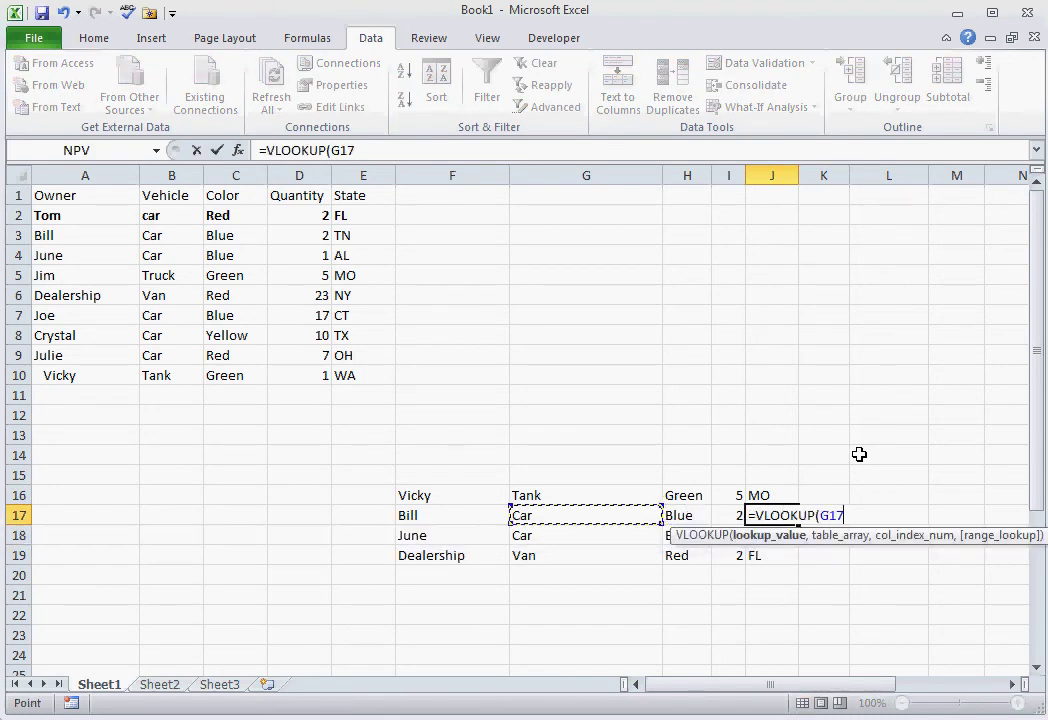
pyautogui.press('Left')
pyautogui.write(',')
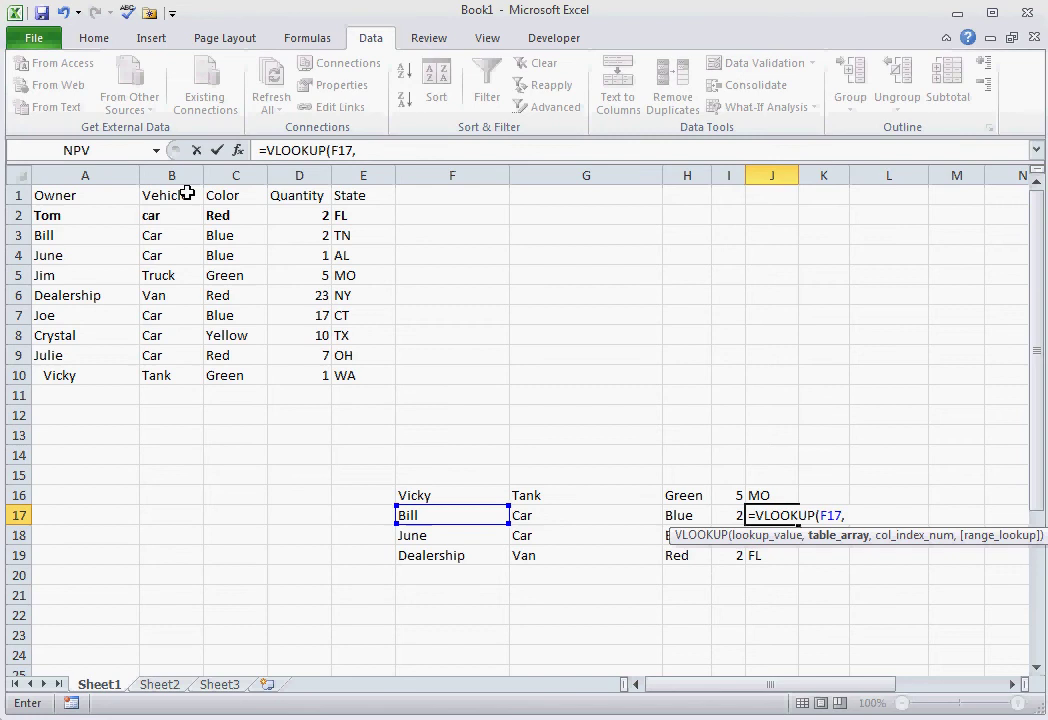
pyautogui.moveTo(85, 175); pyautogui.dragTo(353, 167)
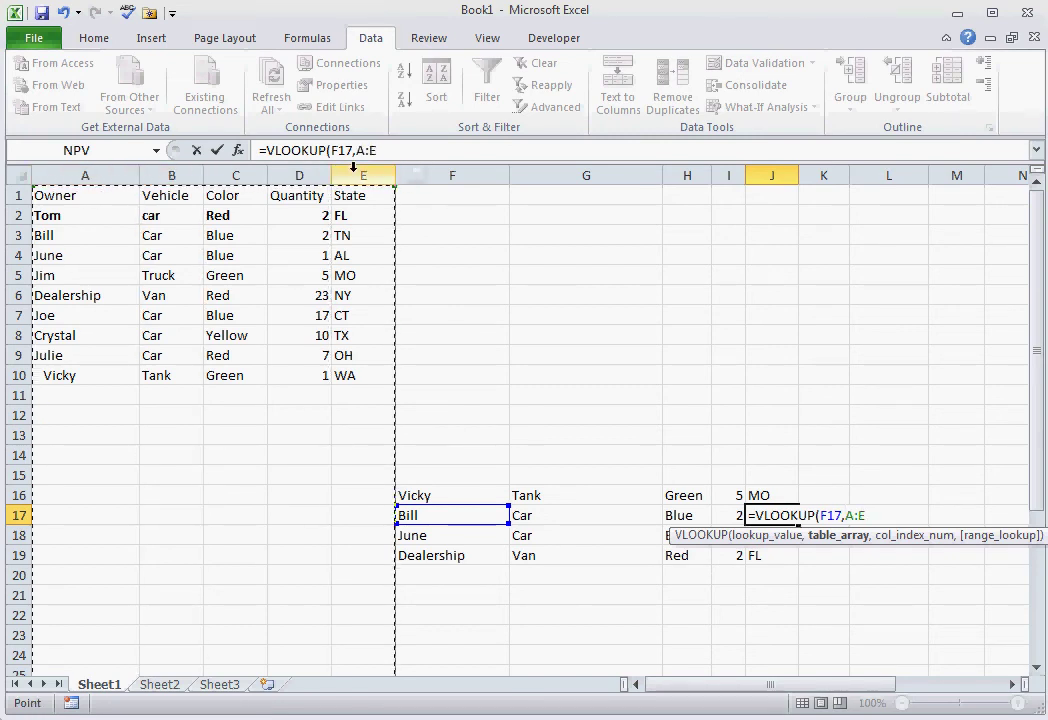